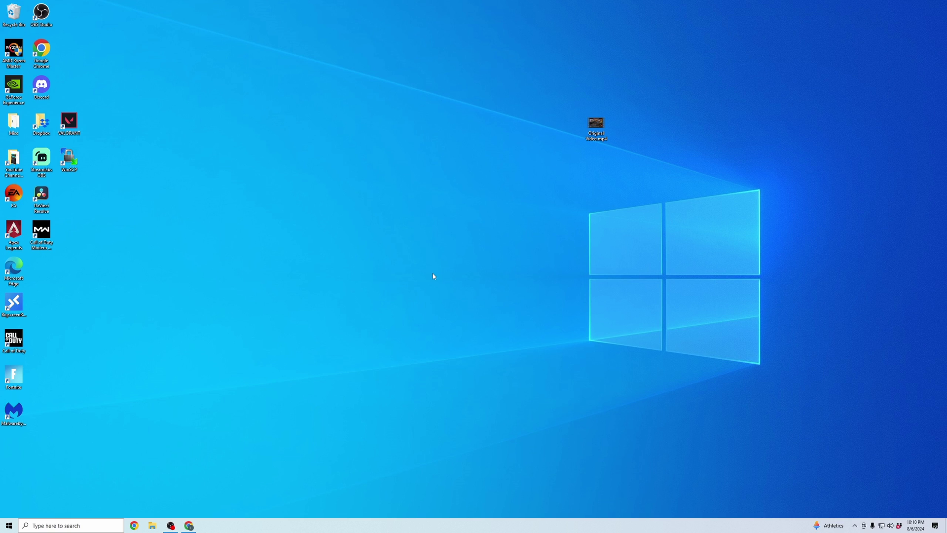
# - Search 'handbrake' in Chrome, open handbrake.fr and download the HandBrake 1.8.1 Windows installer
pyautogui.moveTo(190, 528)
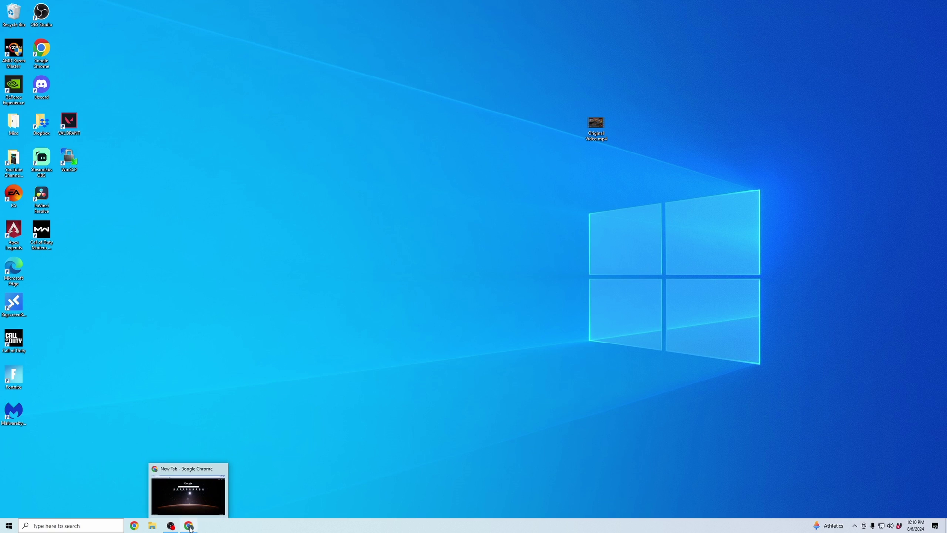
pyautogui.click(190, 527)
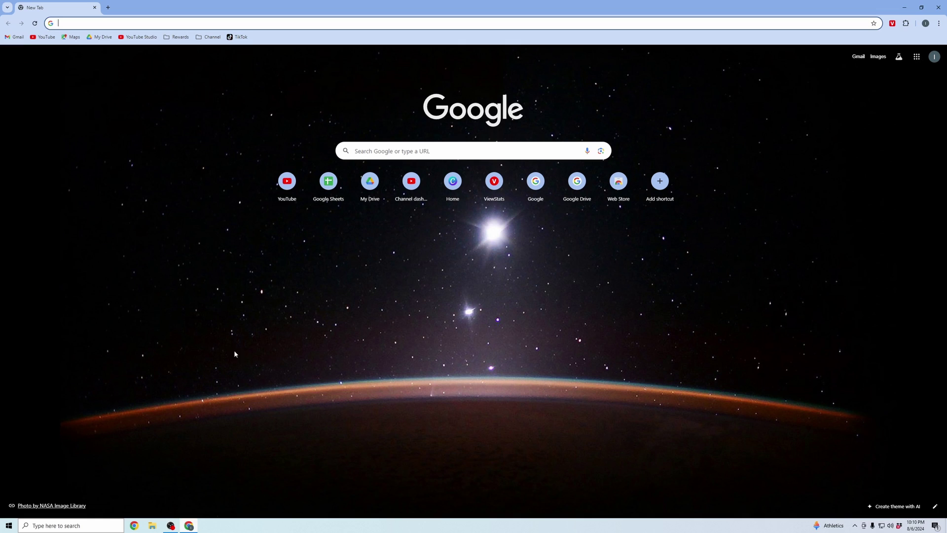
pyautogui.click(272, 23)
pyautogui.write('h')
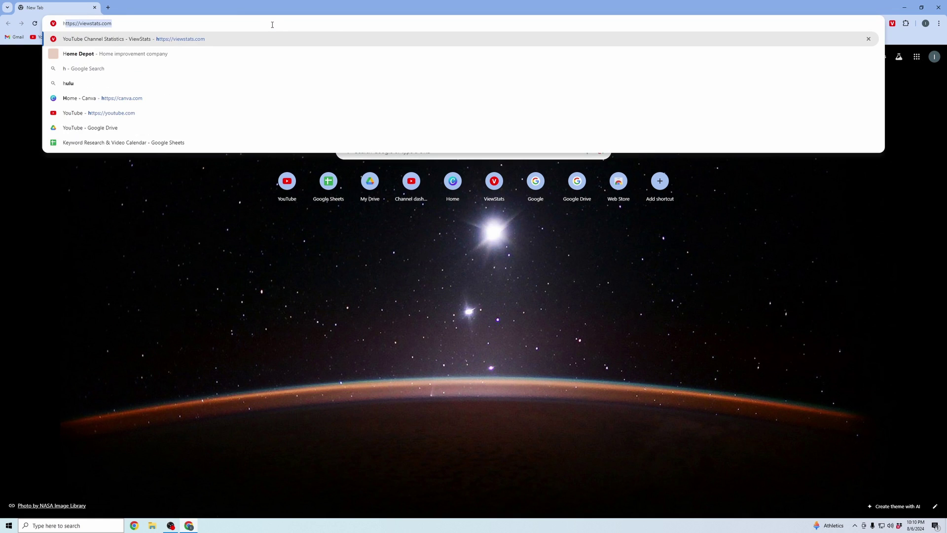
pyautogui.write('andbrake')
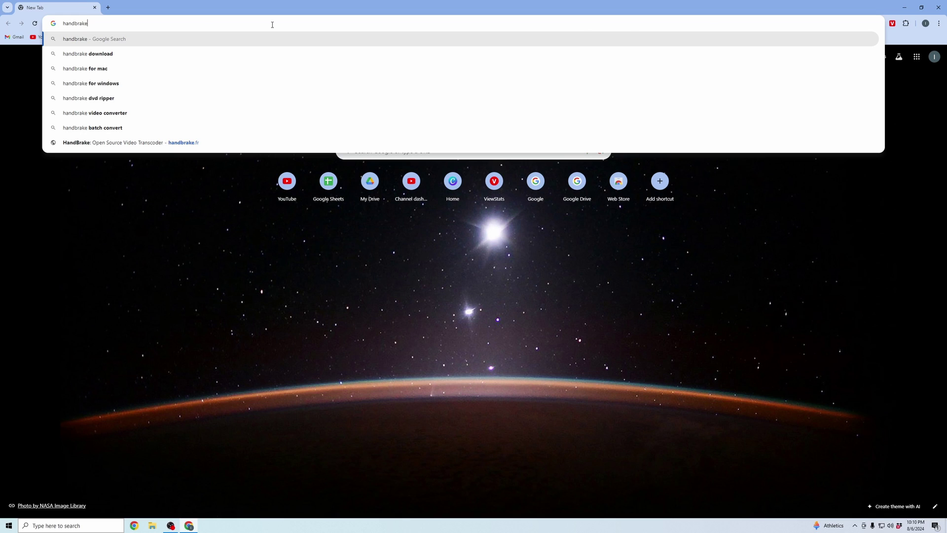
pyautogui.press('Return')
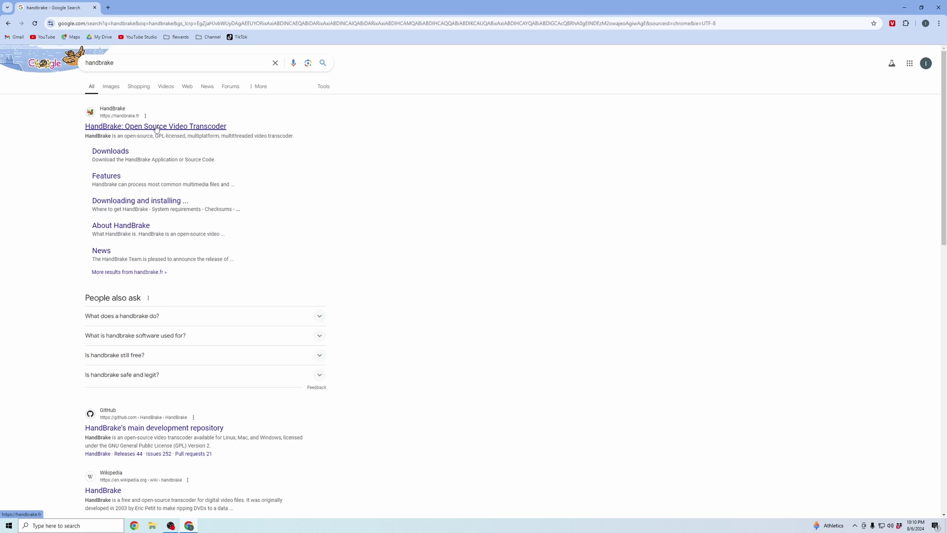
pyautogui.click(126, 128)
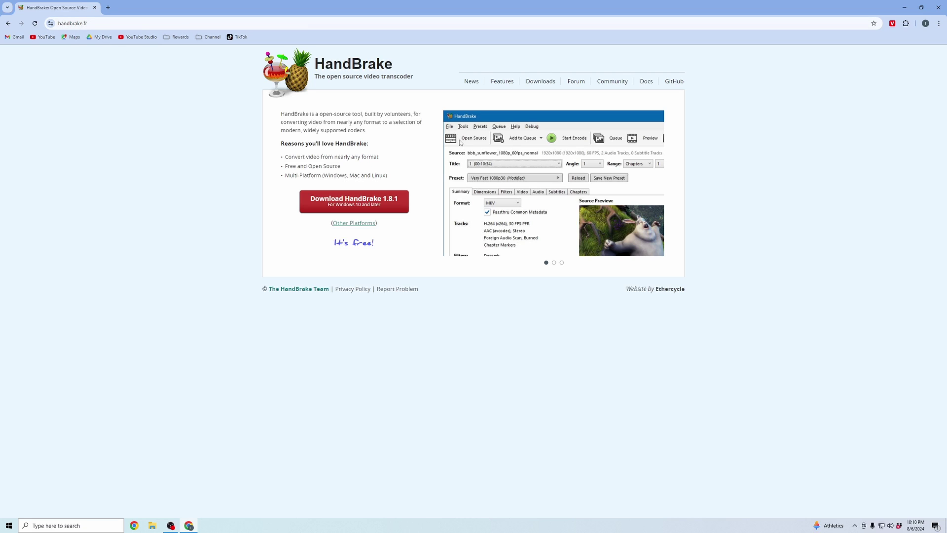
pyautogui.click(353, 206)
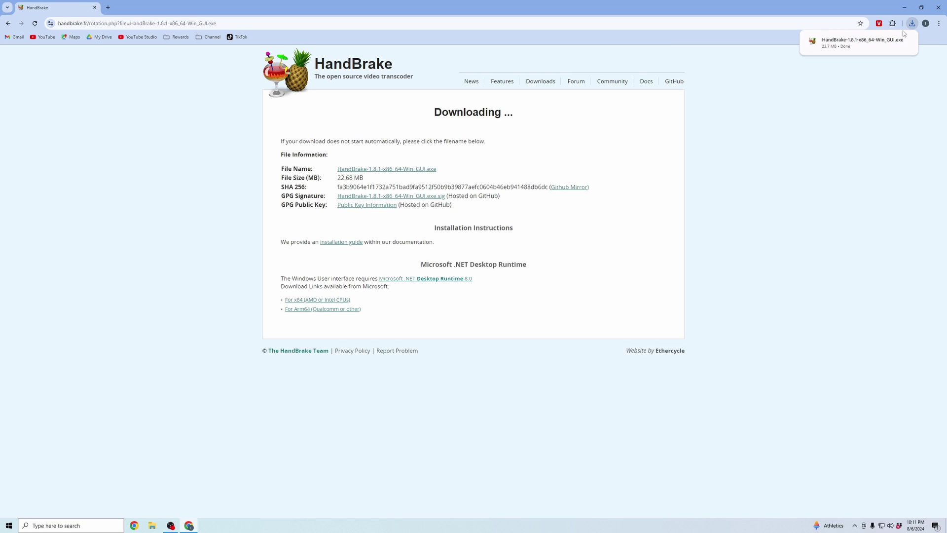
# - Run the downloaded installer and completely uninstall the old HandBrake 1.3.1
pyautogui.click(846, 43)
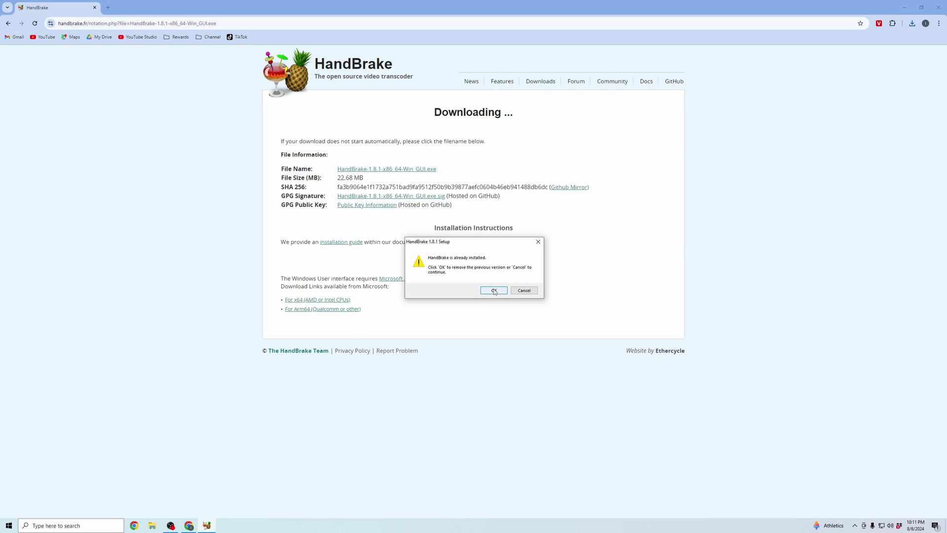
pyautogui.click(494, 291)
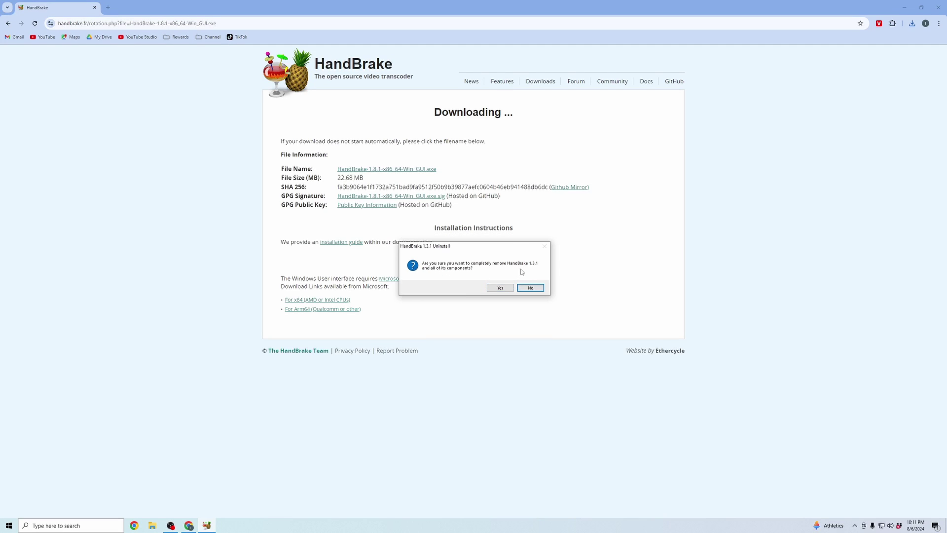
pyautogui.click(502, 289)
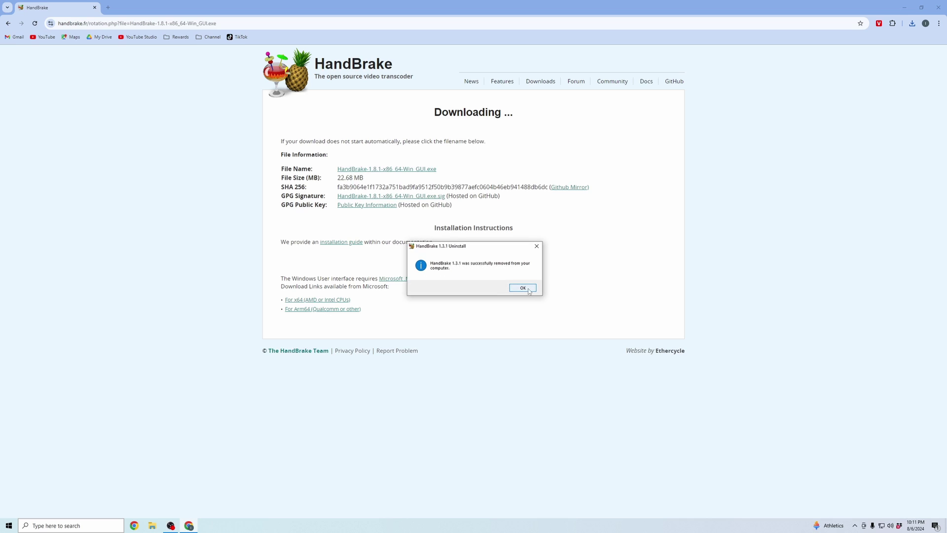
pyautogui.click(527, 290)
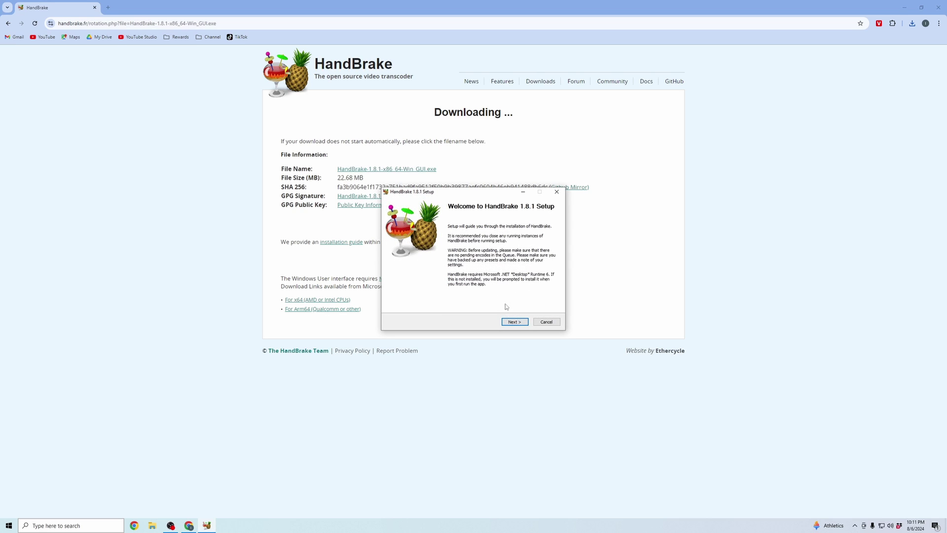
# - Accept the license and install HandBrake 1.8.1 into the default folder, then finish setup
pyautogui.click(515, 323)
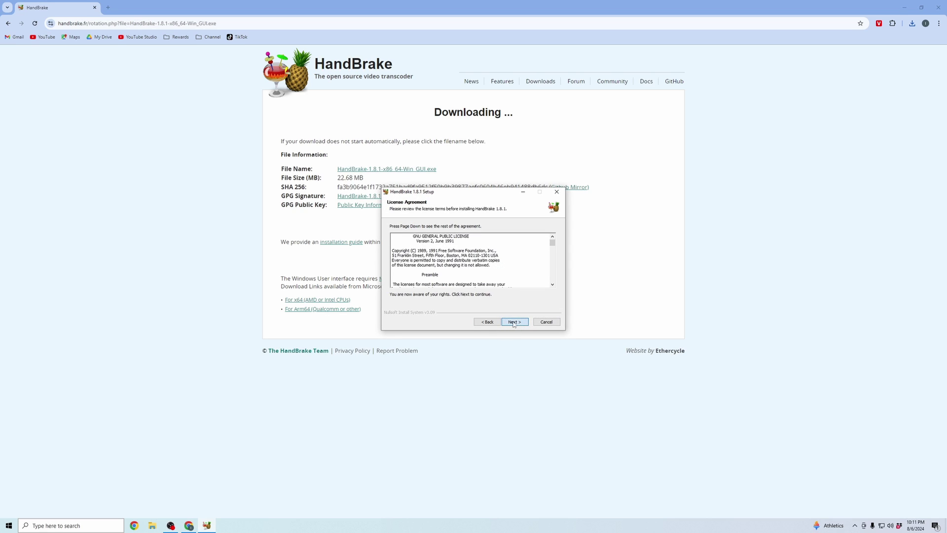
pyautogui.click(514, 324)
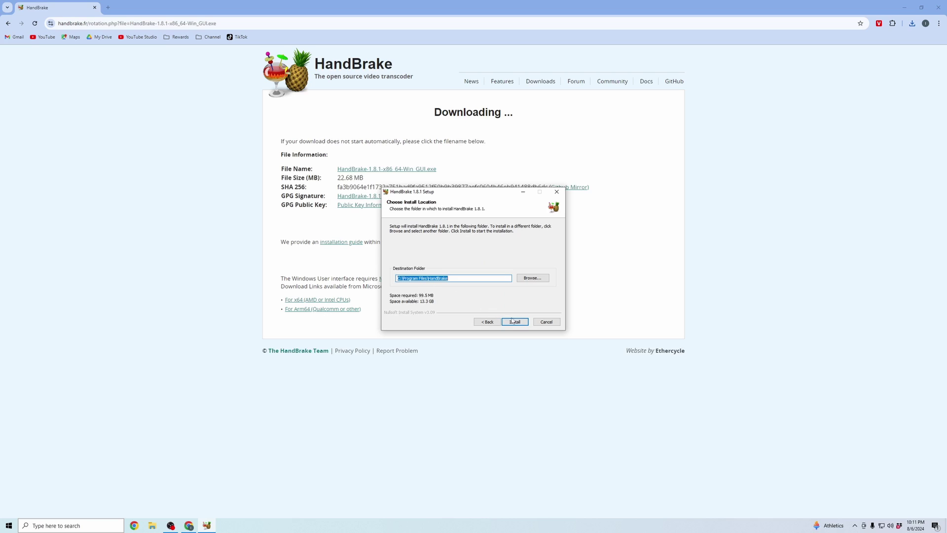
pyautogui.click(514, 322)
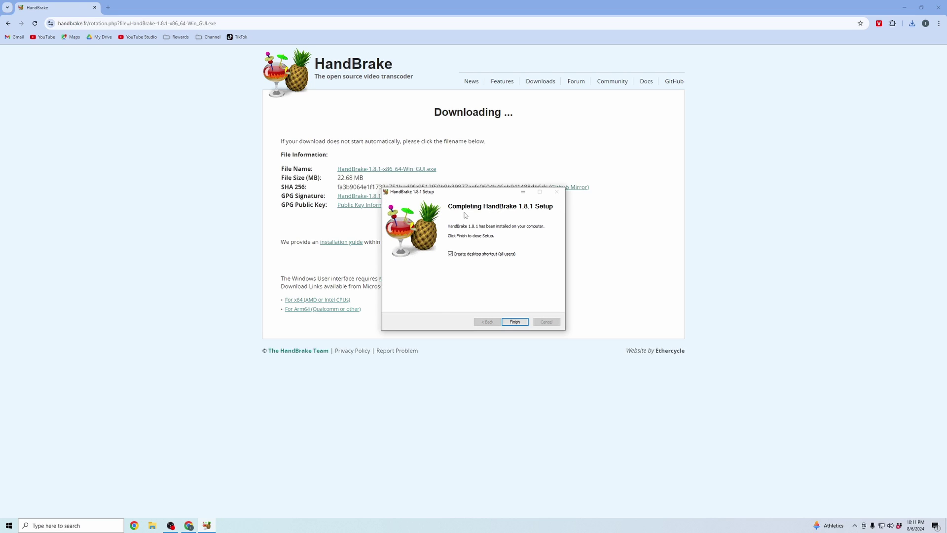
pyautogui.click(515, 322)
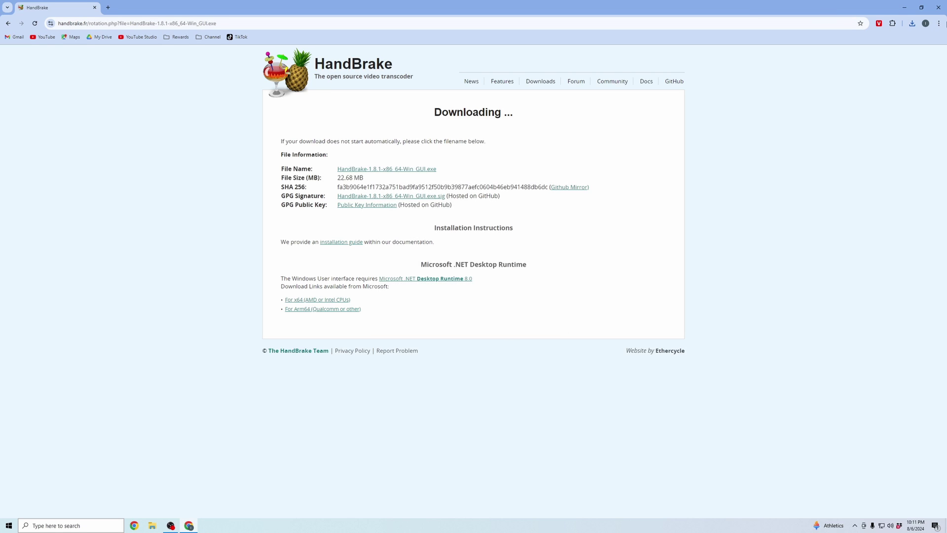
# - Close Chrome and open Original Video.mp4 from the Desktop as HandBrake's source file
pyautogui.click(939, 8)
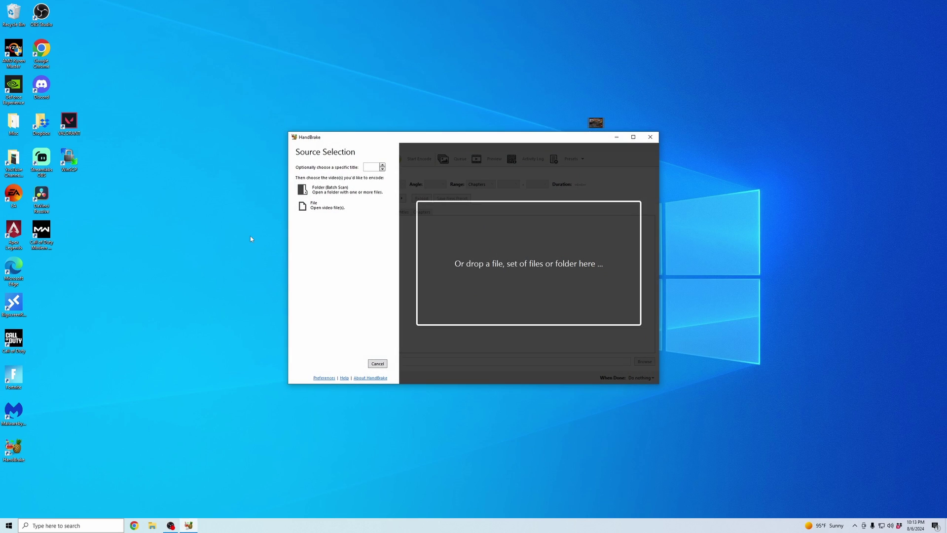
pyautogui.click(325, 208)
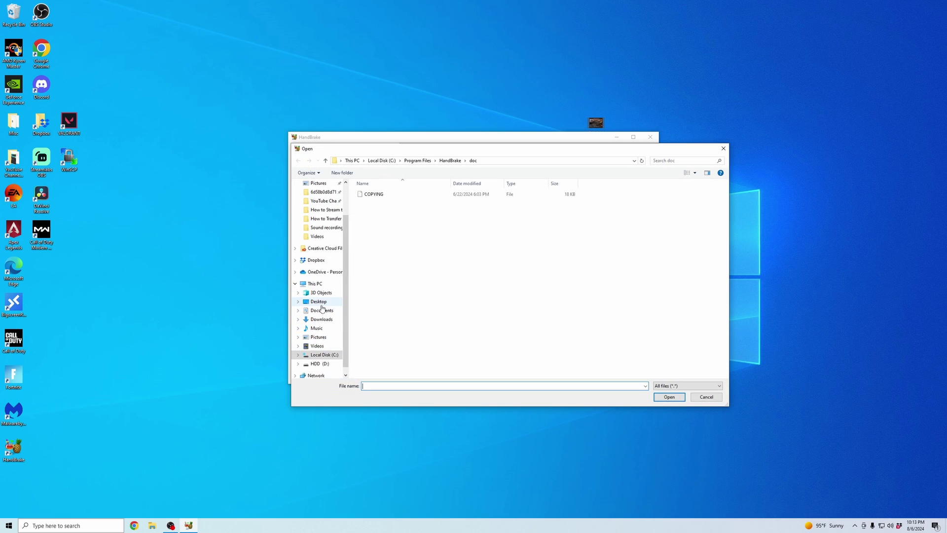
pyautogui.click(321, 302)
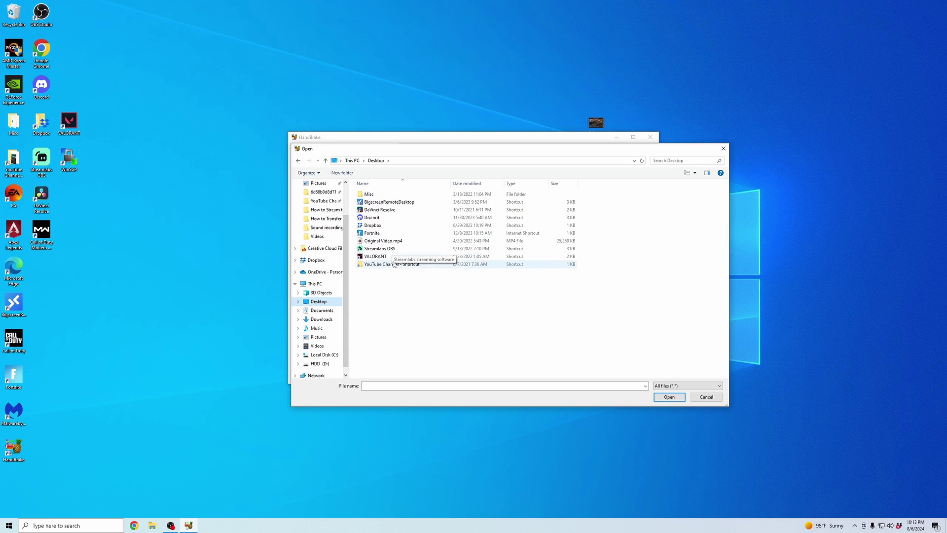
pyautogui.click(383, 241)
pyautogui.click(670, 397)
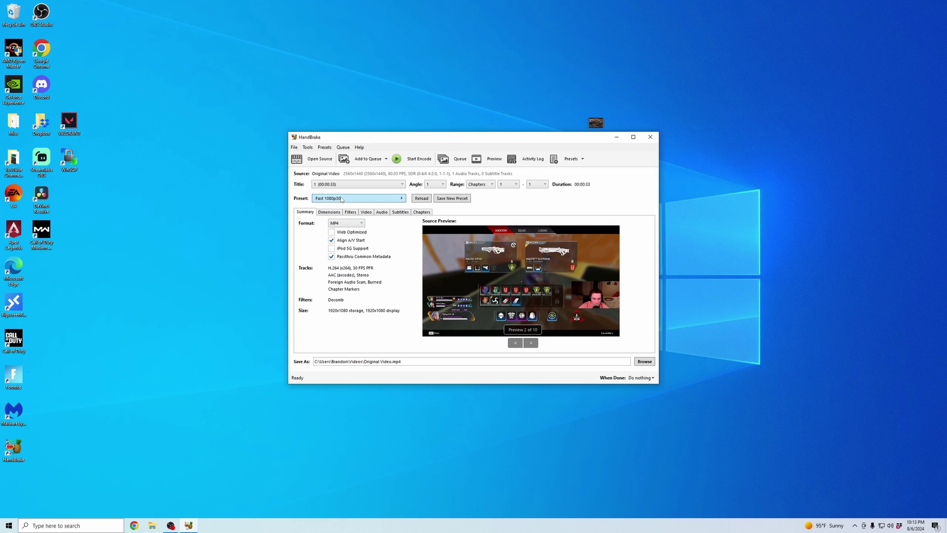
# - Keep the Fast 1080p30 preset and MP4 container, and tick Web Optimized
pyautogui.click(387, 201)
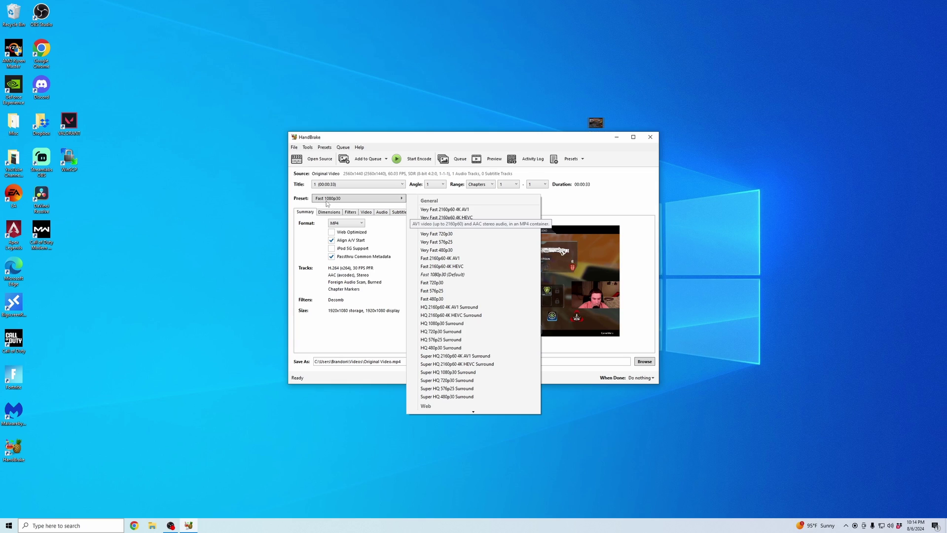
pyautogui.click(568, 206)
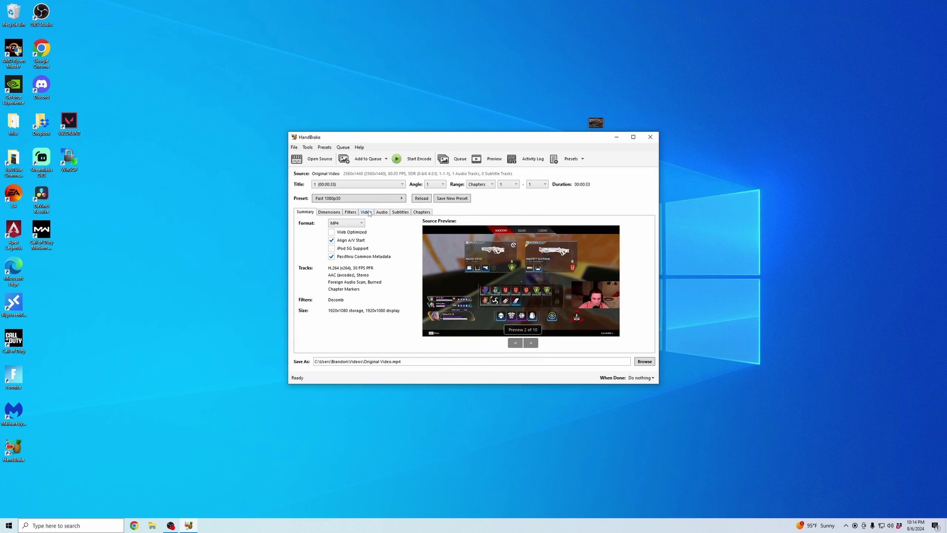
pyautogui.click(352, 225)
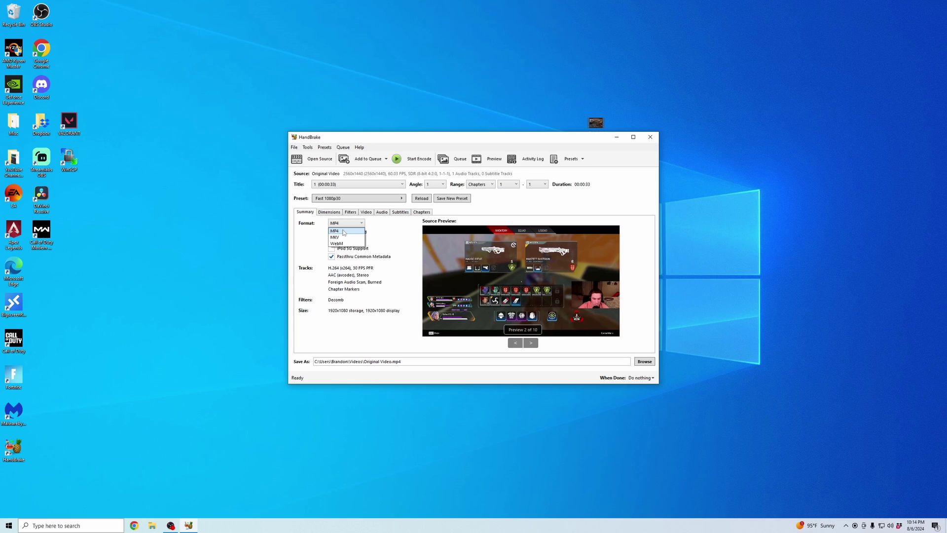
pyautogui.click(344, 232)
pyautogui.click(331, 232)
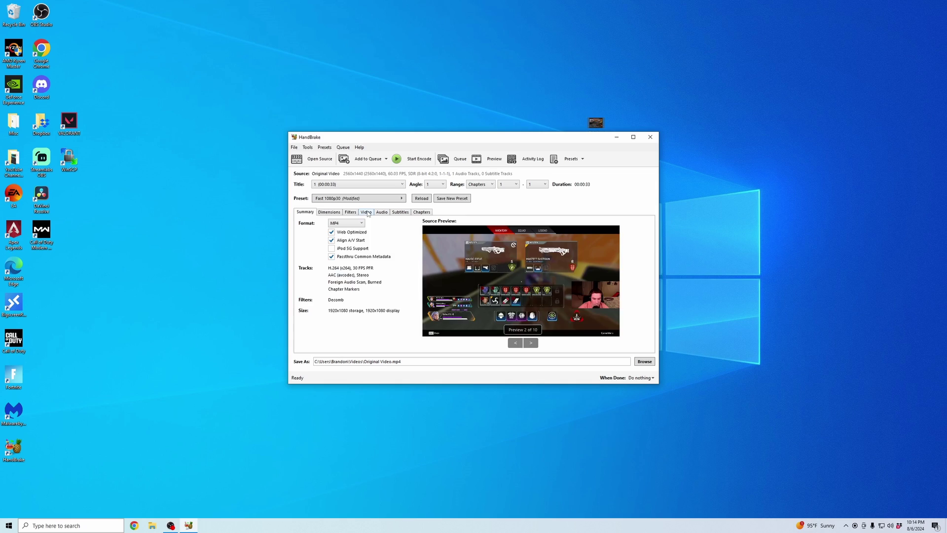
# - On the Video tab keep H.264 (x264), with framerate Same as source and Constant Framerate
pyautogui.click(367, 212)
pyautogui.click(370, 233)
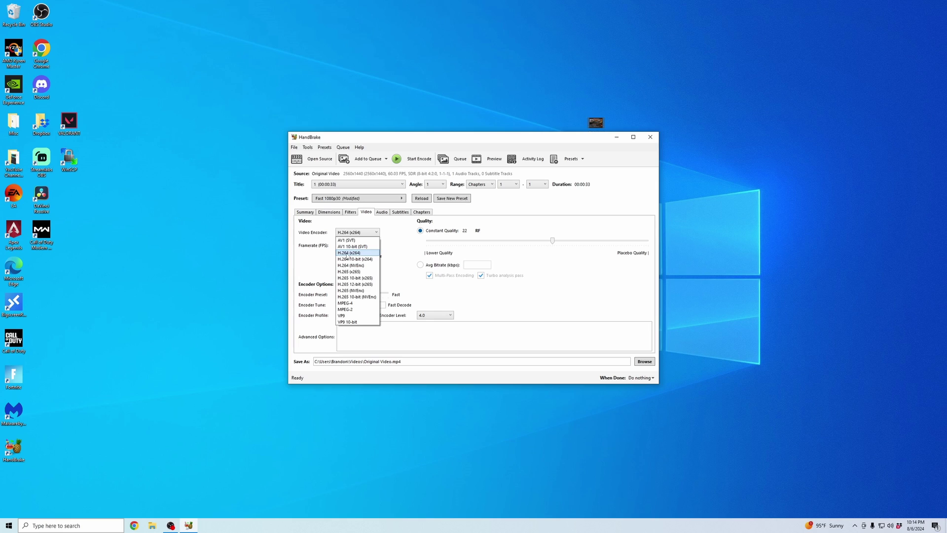
pyautogui.click(387, 236)
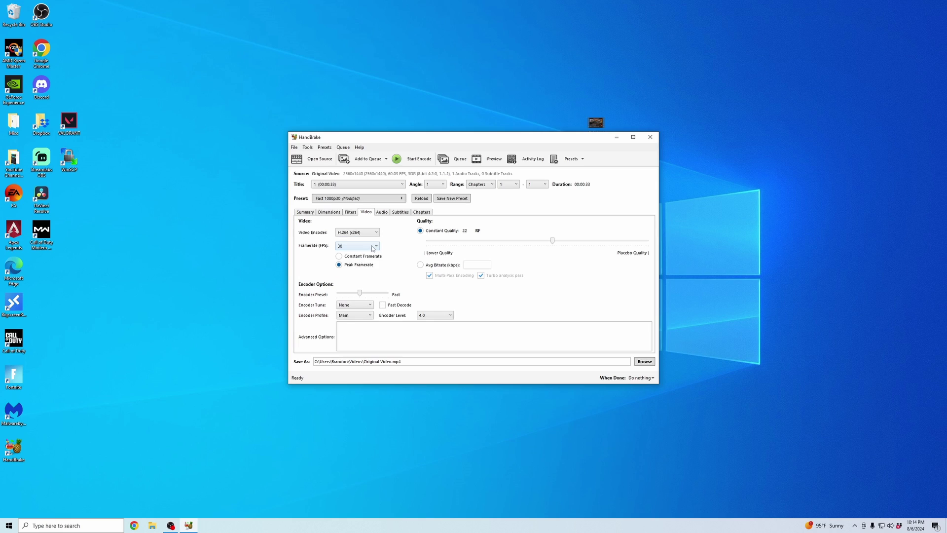
pyautogui.click(373, 247)
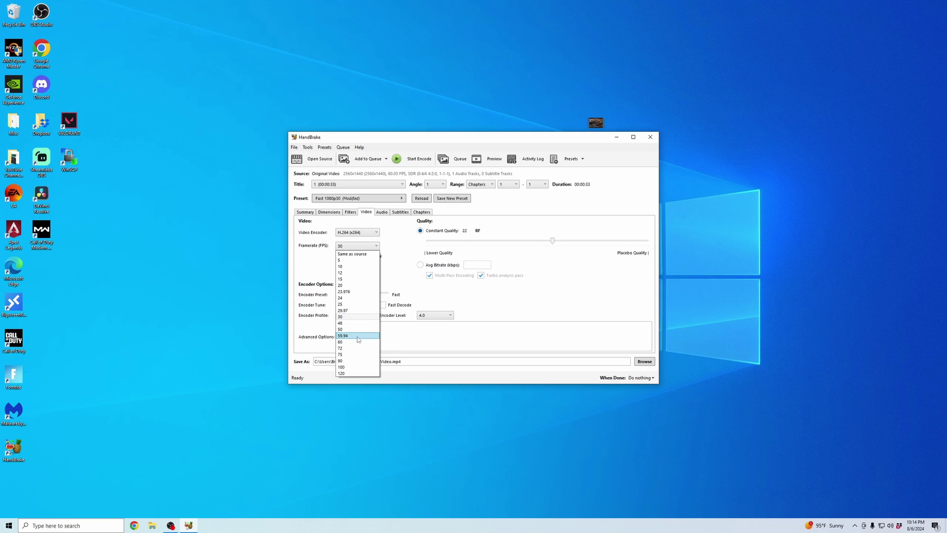
pyautogui.click(371, 254)
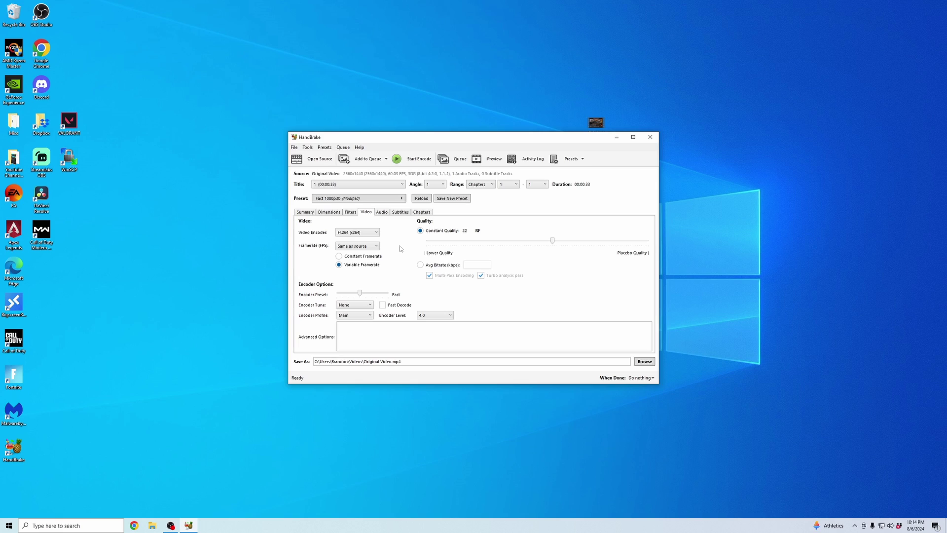
pyautogui.click(339, 256)
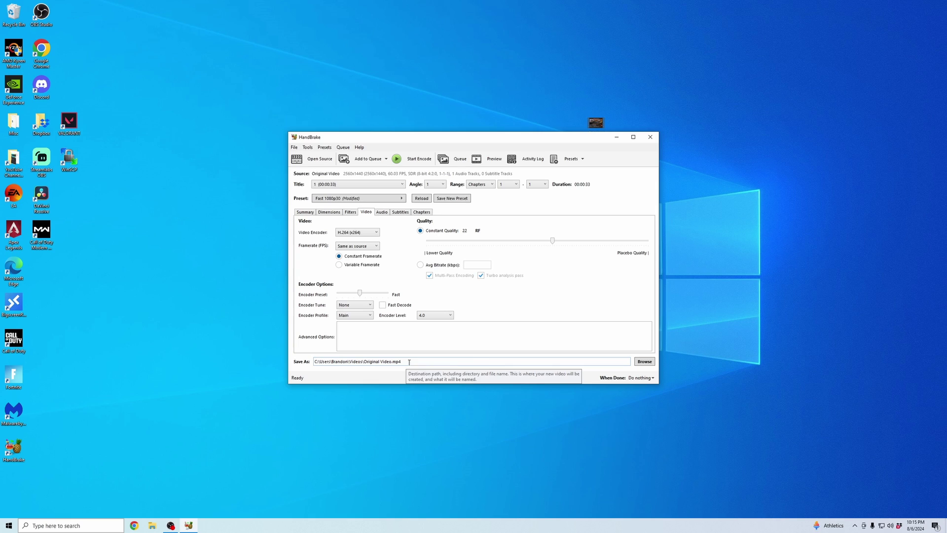
# - Set the output destination to the Desktop, renaming the file from 'Original Video.mp4' to 'Compressed Video.mp4'
pyautogui.click(645, 361)
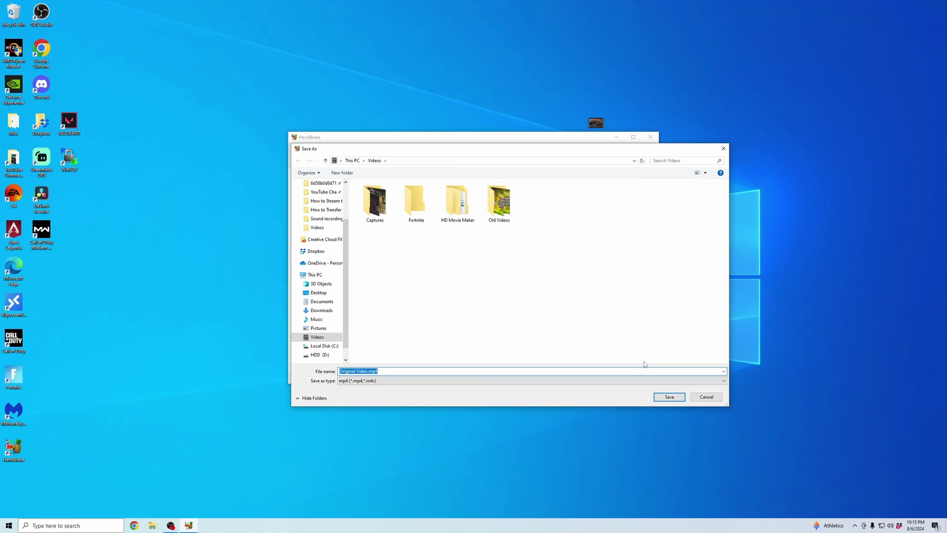
pyautogui.click(319, 292)
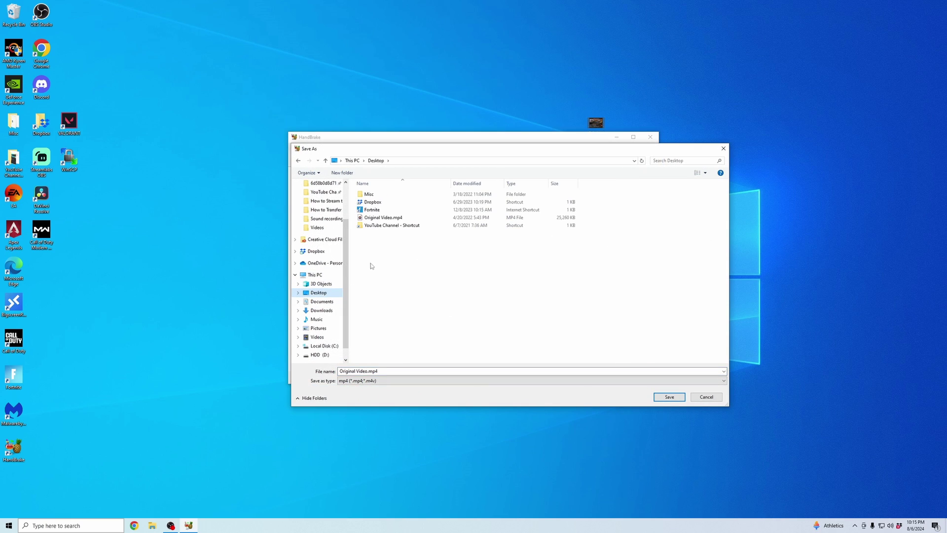
pyautogui.click(373, 371)
pyautogui.hotkey('ctrl', 'a')
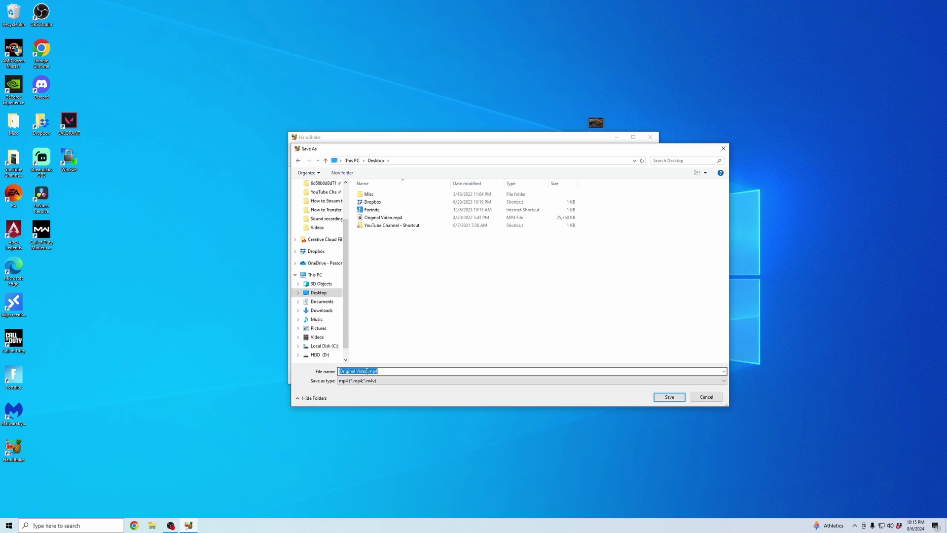
pyautogui.moveTo(357, 371); pyautogui.dragTo(336, 371)
pyautogui.write('Compressed')
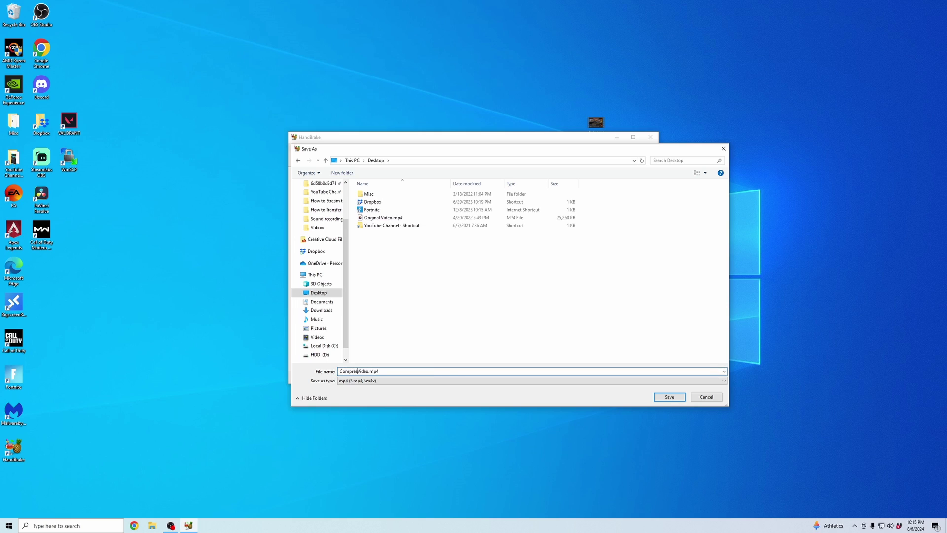
pyautogui.click(669, 396)
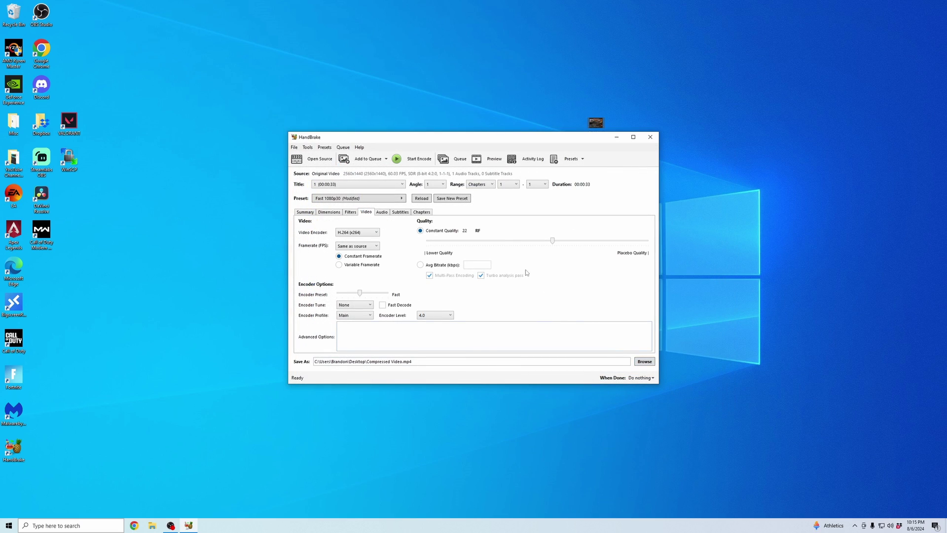
# - Start the encode and wait until the status bar reads Queue Finished
pyautogui.click(413, 161)
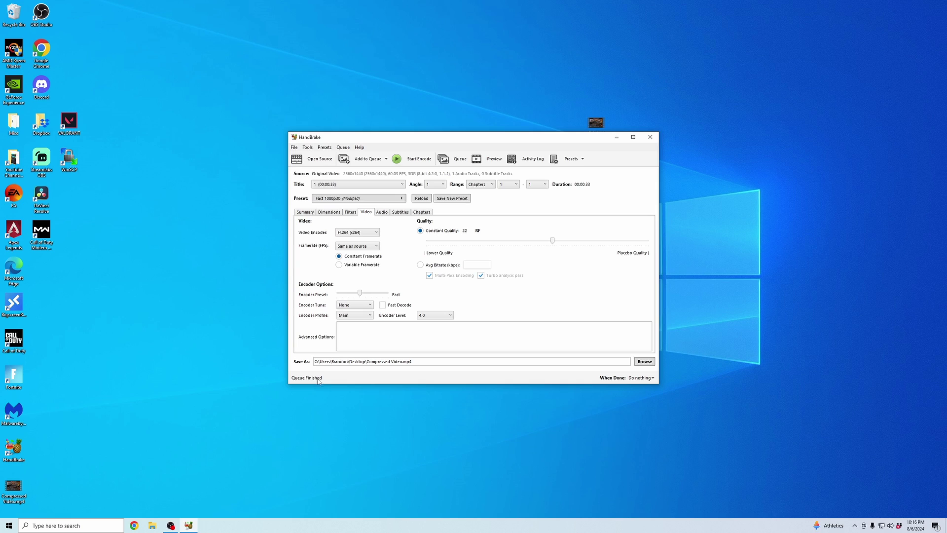
# - Move HandBrake aside, drag Compressed Video.mp4 beside Original Video.mp4, and compare sizes: 24.6 MB vs 43.3 MB
pyautogui.moveTo(571, 140); pyautogui.dragTo(490, 164)
pyautogui.click(24, 481)
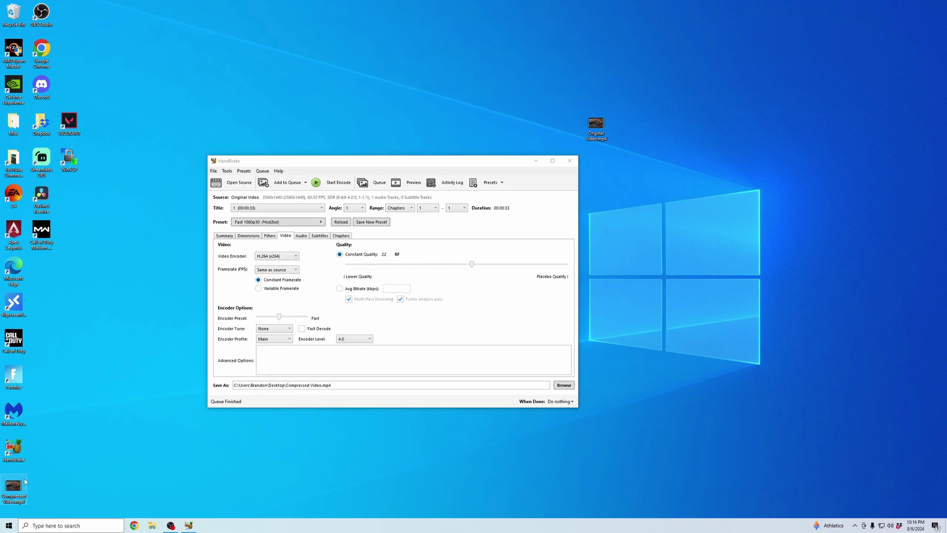
pyautogui.moveTo(17, 492); pyautogui.dragTo(625, 134)
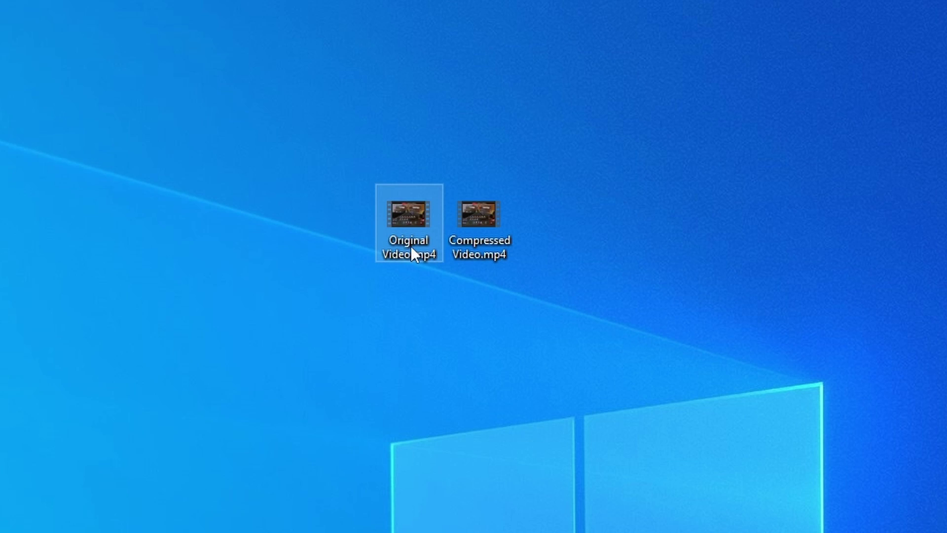
pyautogui.moveTo(414, 247)
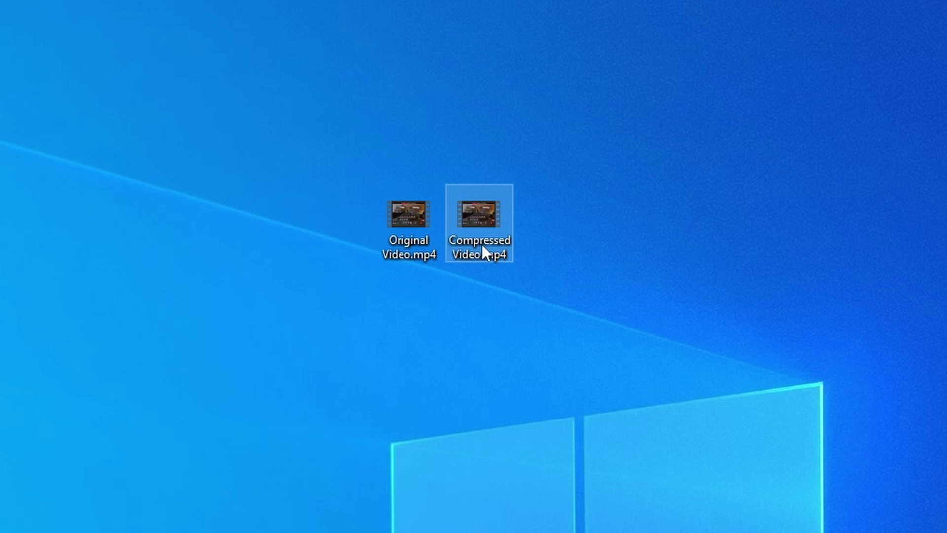
pyautogui.moveTo(483, 246)
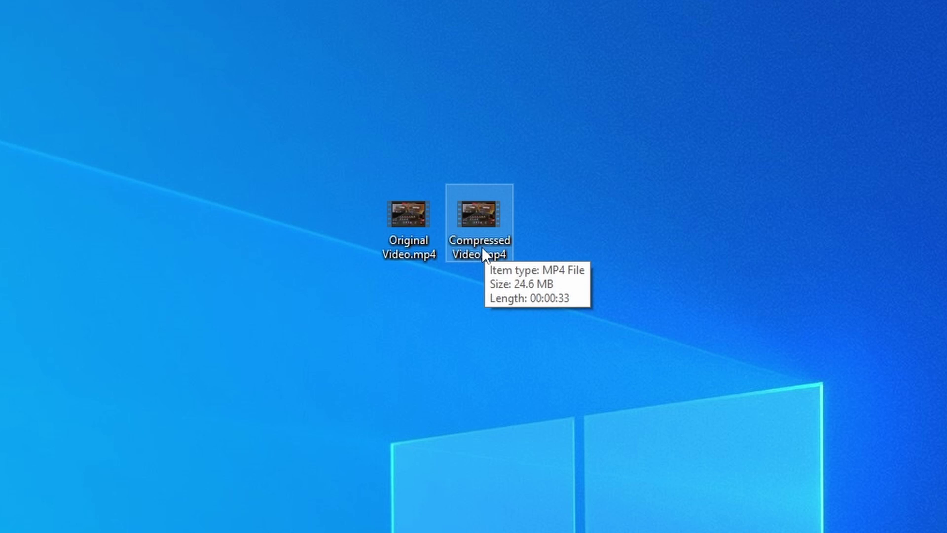